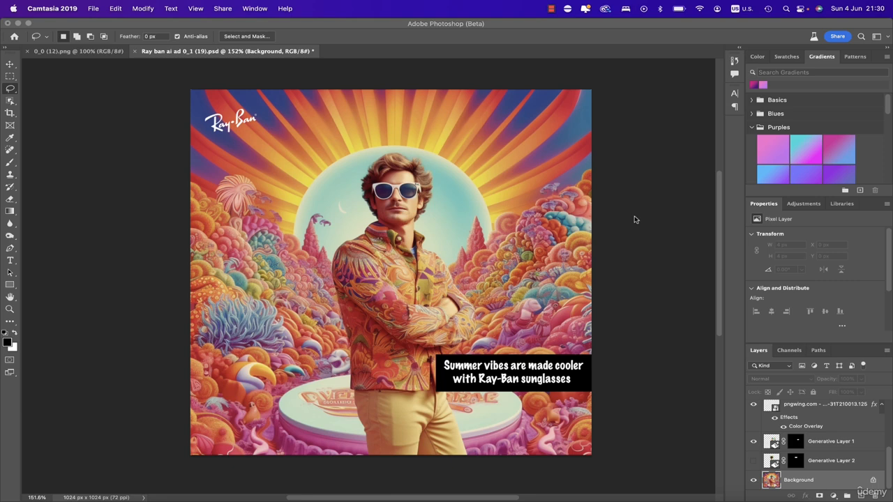
- Switch to Discord to review the Midjourney prompt behind the ad image, then return to Photoshop
click(552, 498)
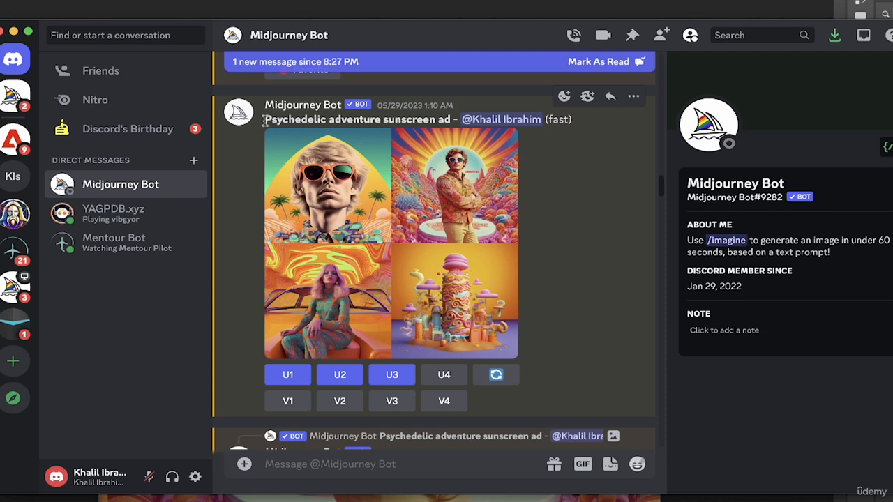
drag(265, 119, 323, 116)
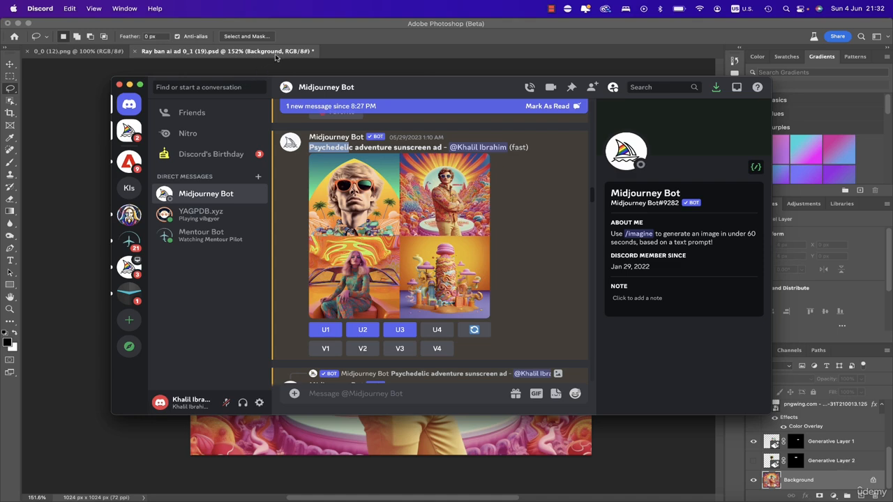
click(282, 53)
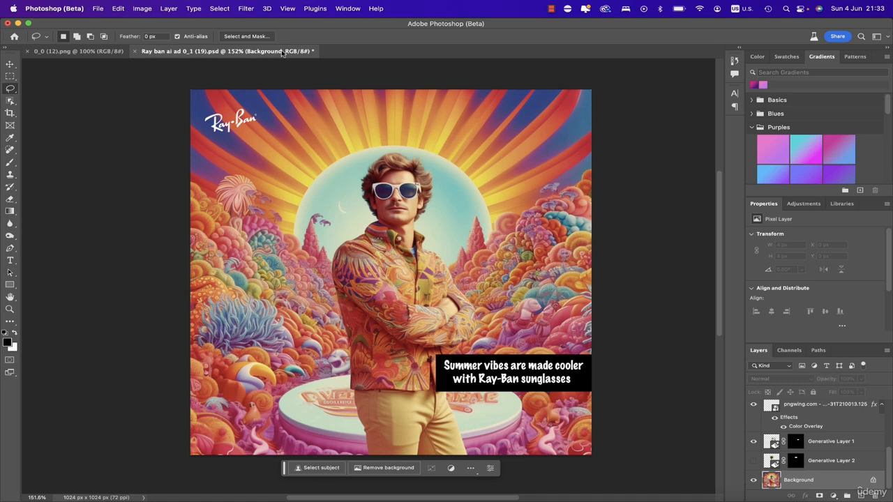
- Show only the Background layer and remove the garbled text beside the man's head with a lasso selection and Generative Fill
alt+click(753, 481)
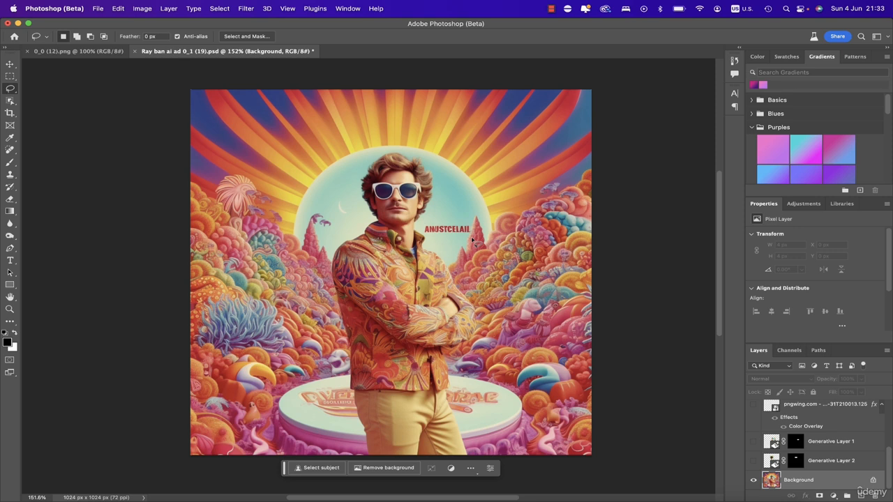
drag(467, 237, 424, 221)
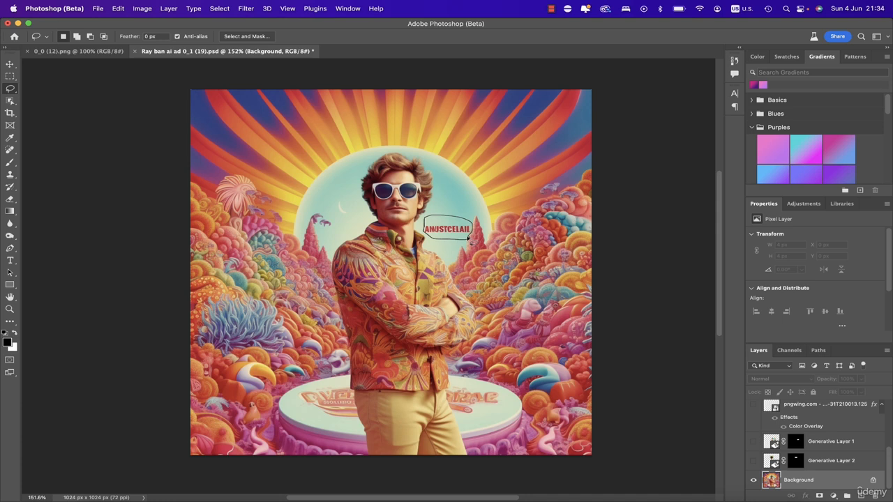
drag(468, 238, 467, 238)
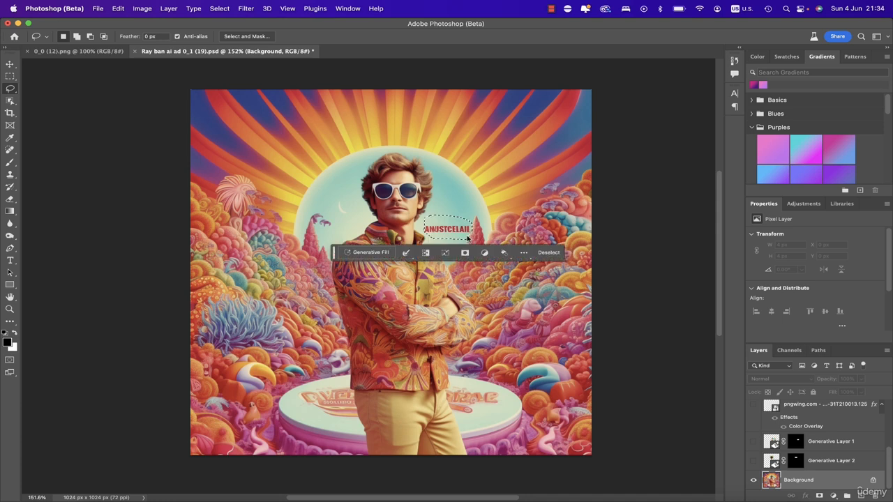
right_click(10, 92)
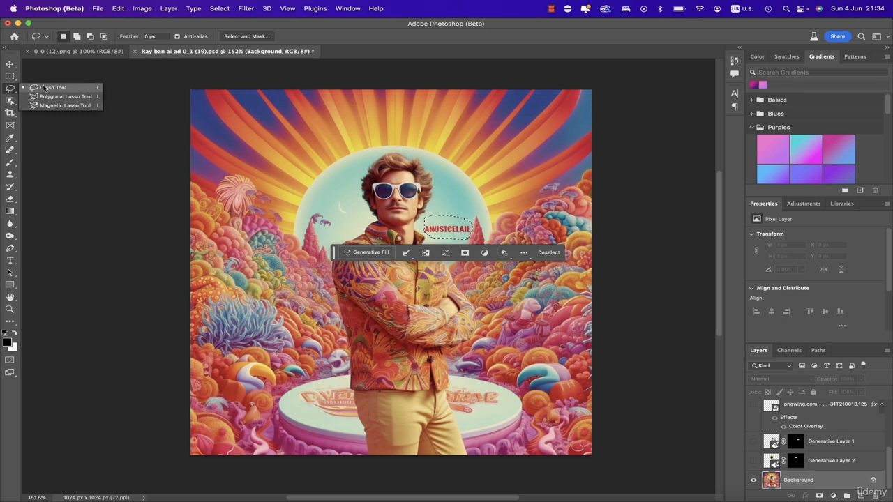
click(43, 88)
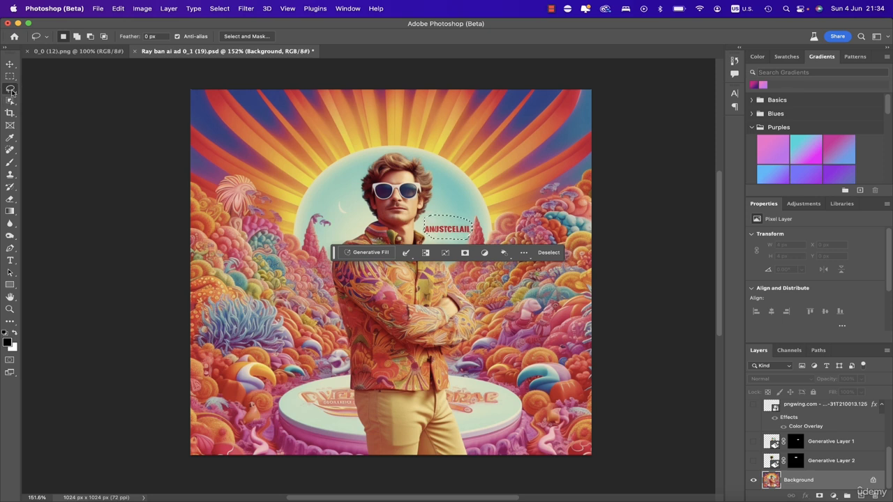
click(360, 252)
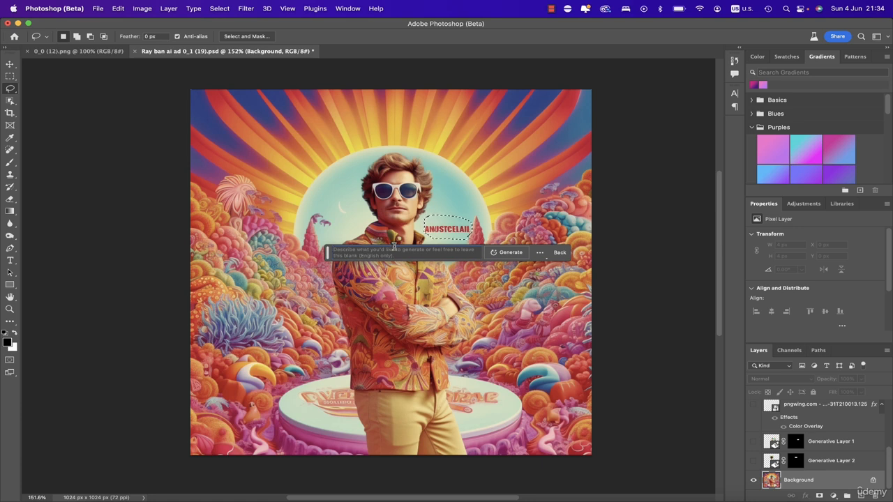
click(508, 253)
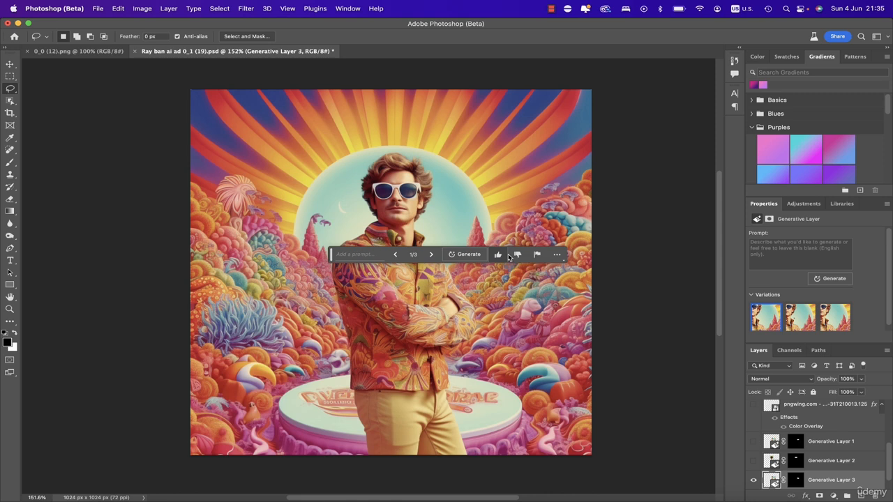
- Make the Ray-Ban logo layer visible and select it in the layer stack
scroll(802, 446, up, 5)
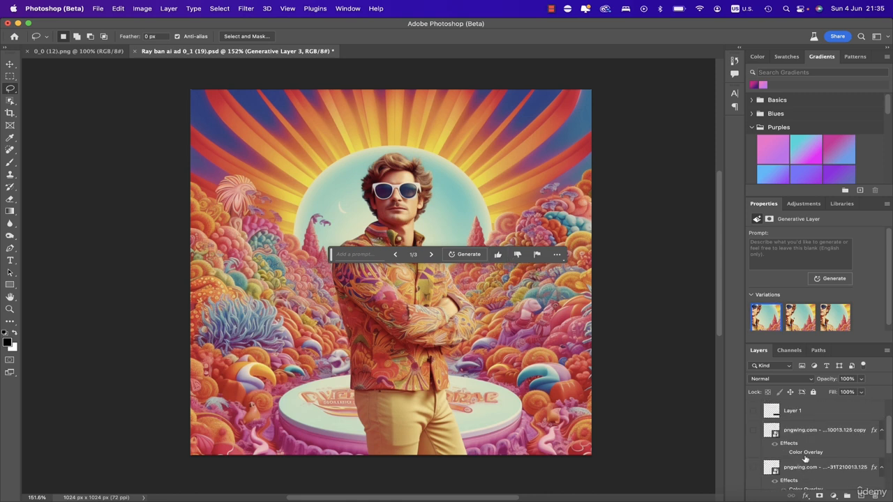
scroll(772, 444, down, 1)
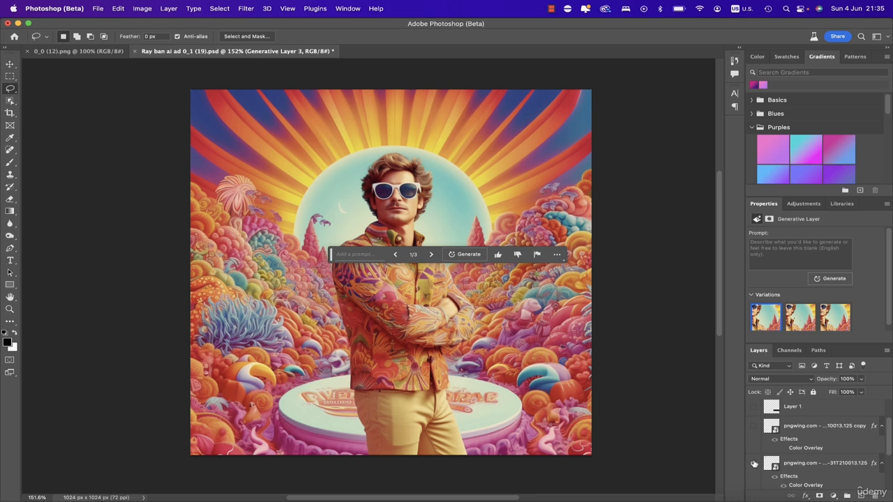
click(753, 463)
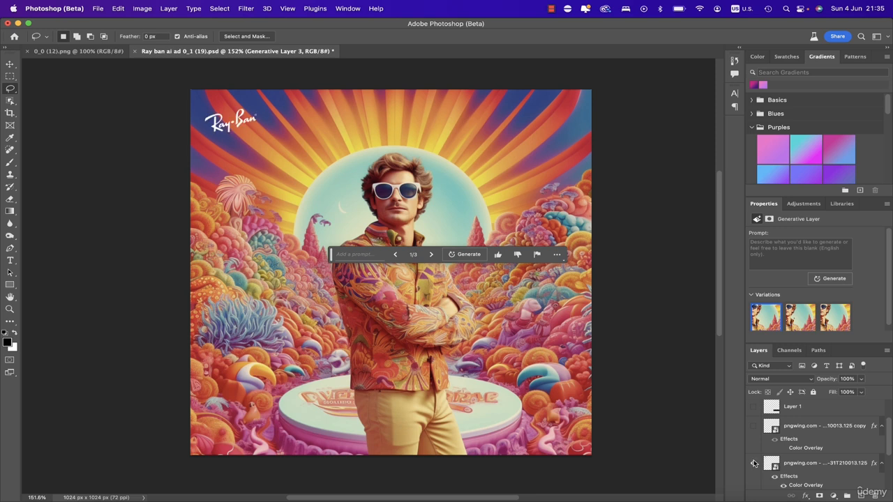
click(809, 463)
- Inspect the logo layer's white Color Overlay effect and its colour settings without changing them
scroll(823, 464, down, 1)
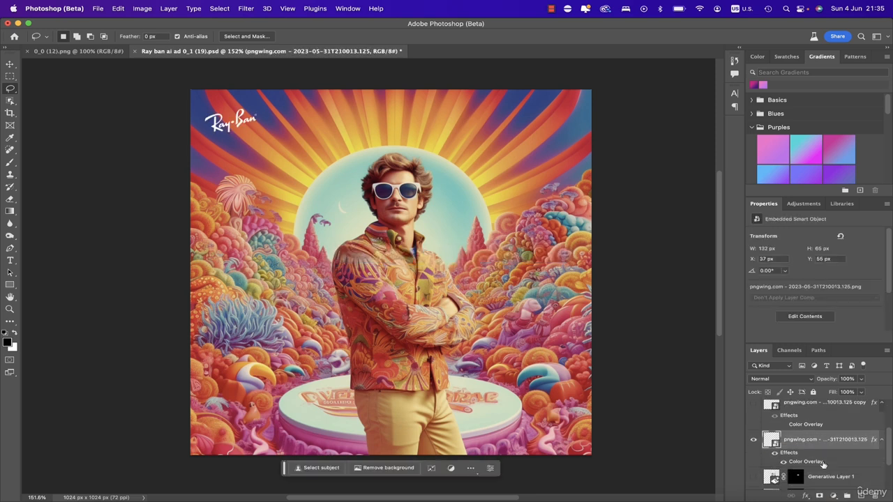
click(783, 463)
click(783, 463)
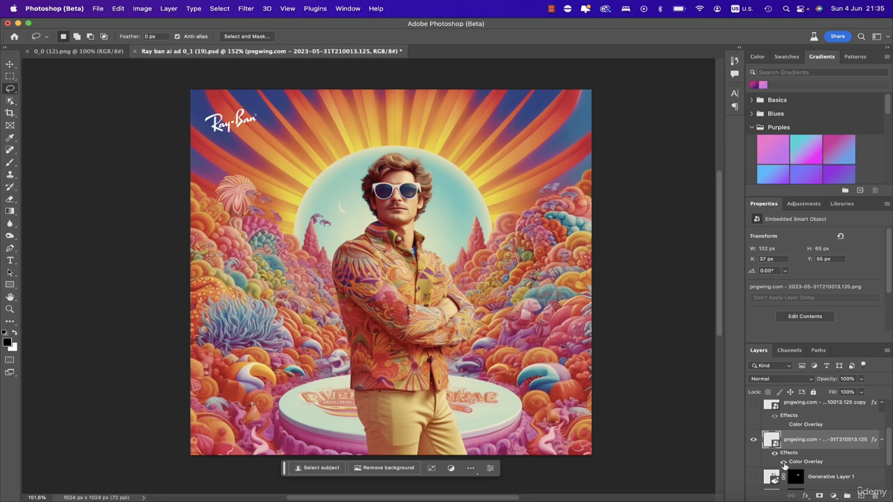
click(809, 496)
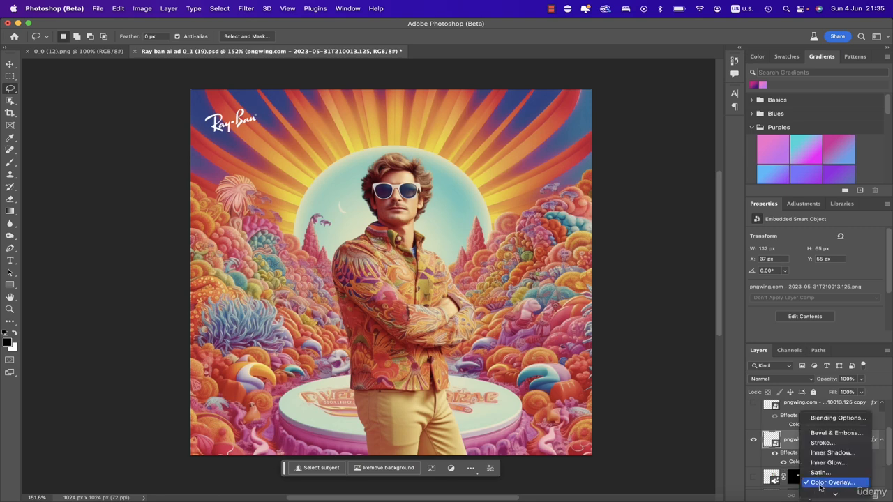
click(820, 488)
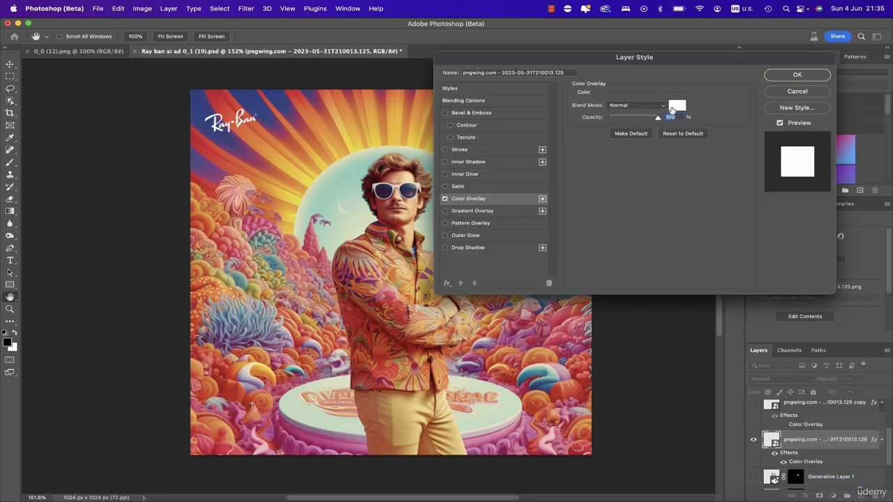
click(677, 105)
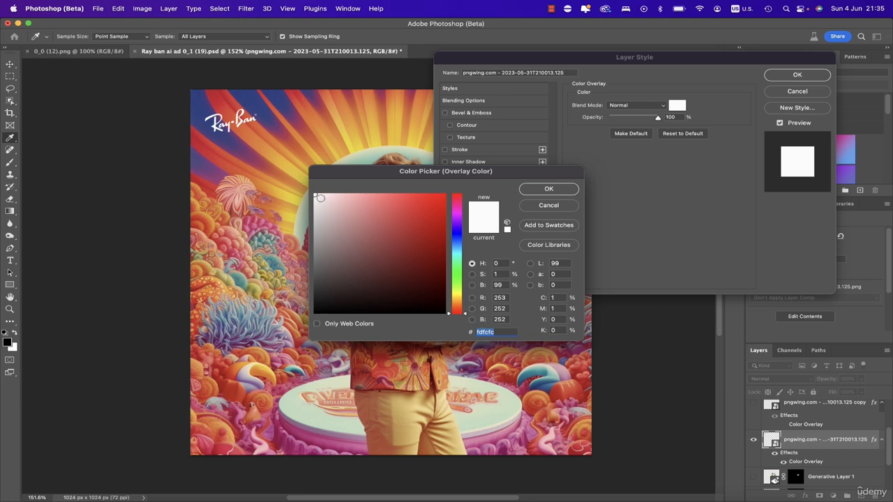
click(538, 194)
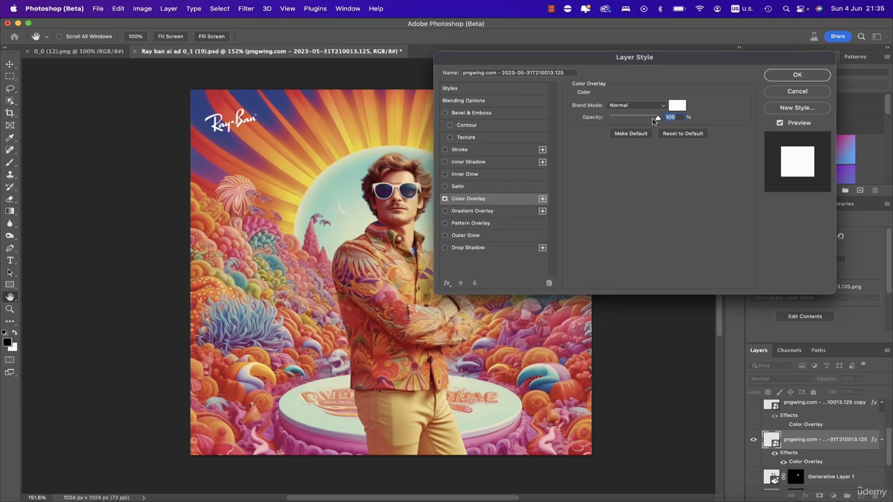
click(795, 91)
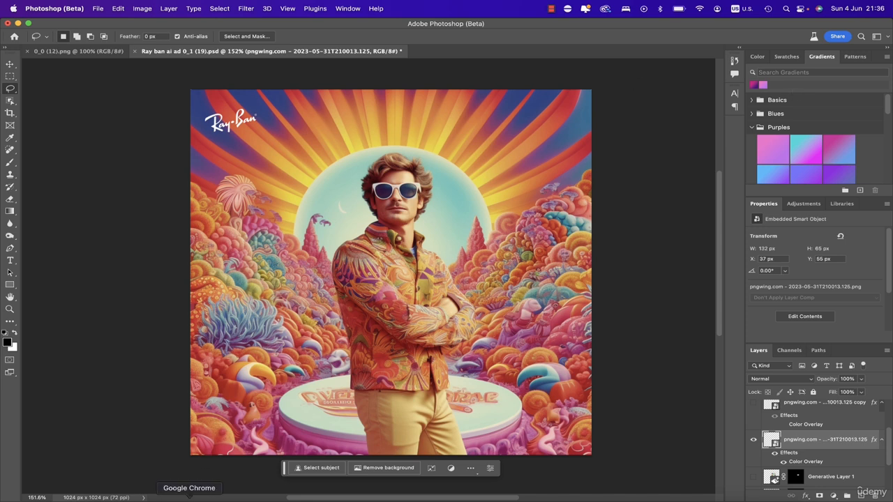
- Add a placeholder text layer near the man's folded arms with the Type tool, then hide it
click(208, 479)
click(12, 262)
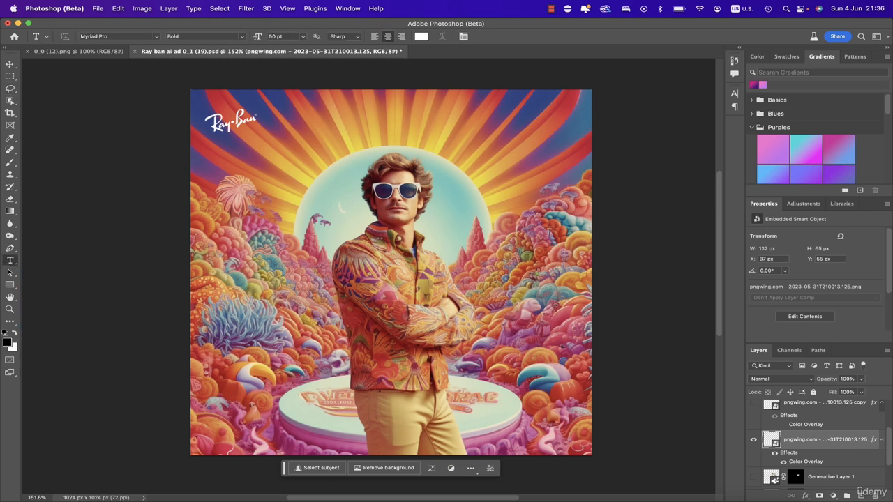
click(473, 343)
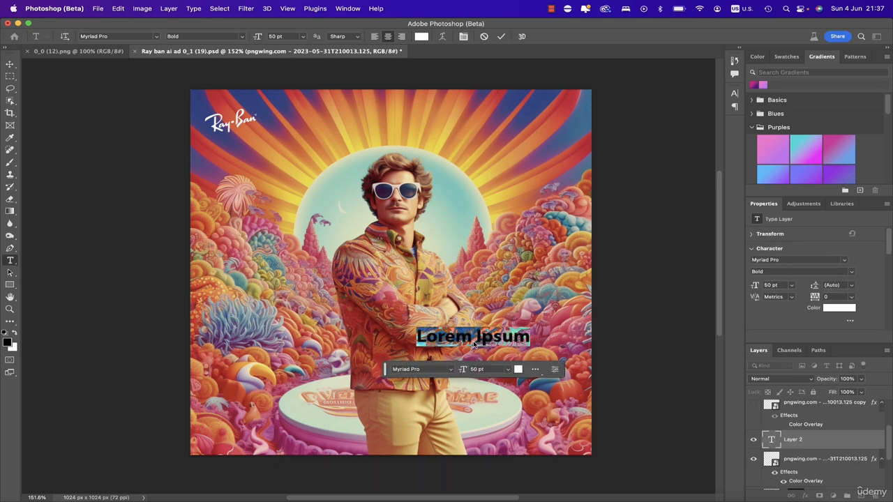
click(7, 68)
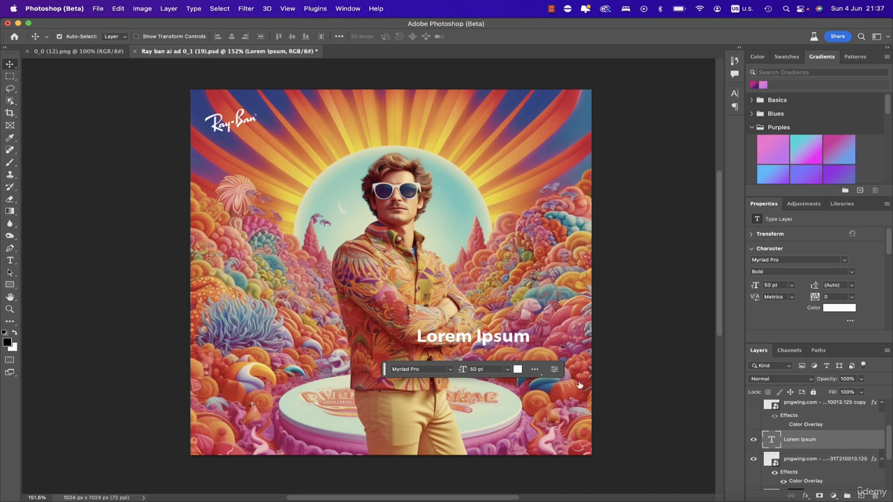
click(753, 440)
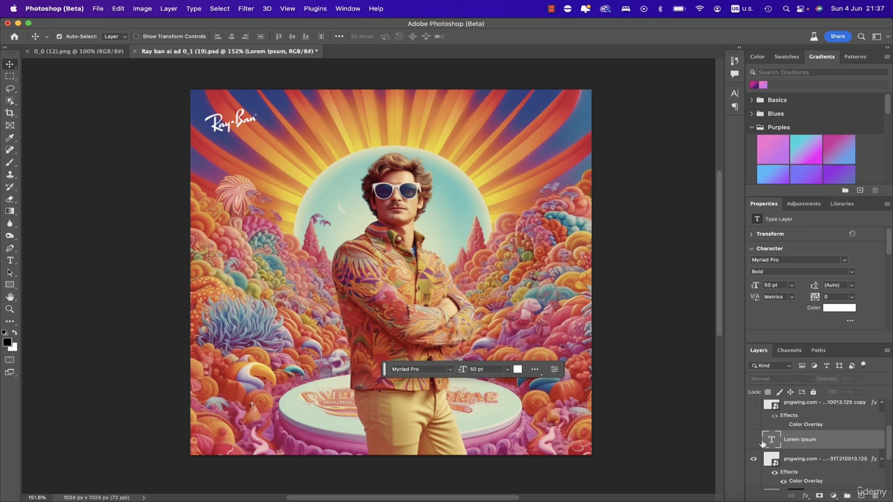
- Show the 'Summer vibes are made cooler with Ray-Ban sunglasses' caption layer and move the floating task bar aside
scroll(796, 436, up, 2)
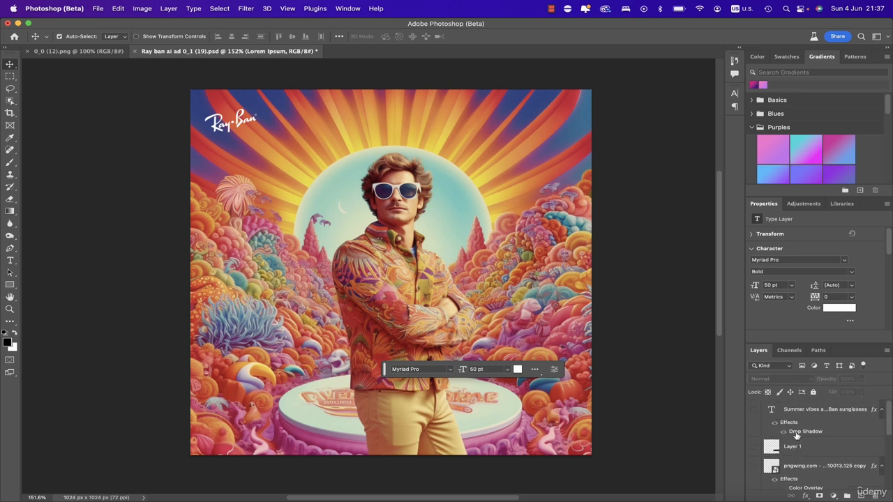
click(753, 410)
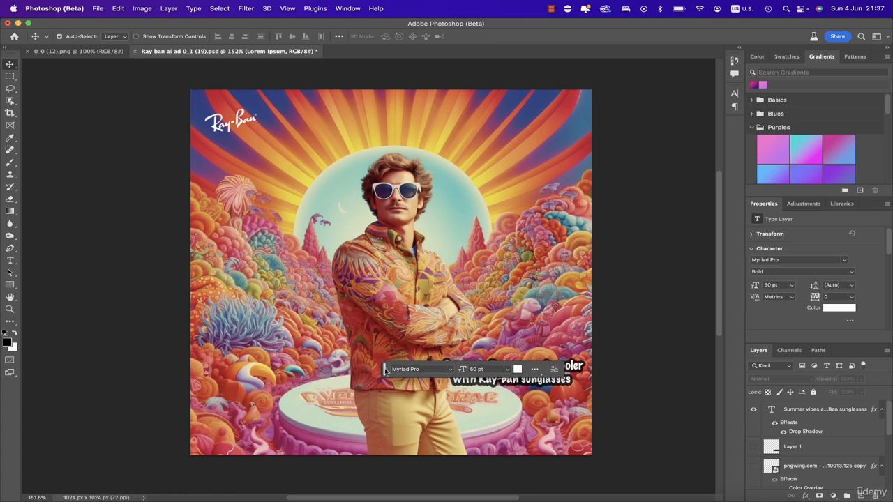
drag(392, 369, 183, 423)
drag(103, 472, 131, 469)
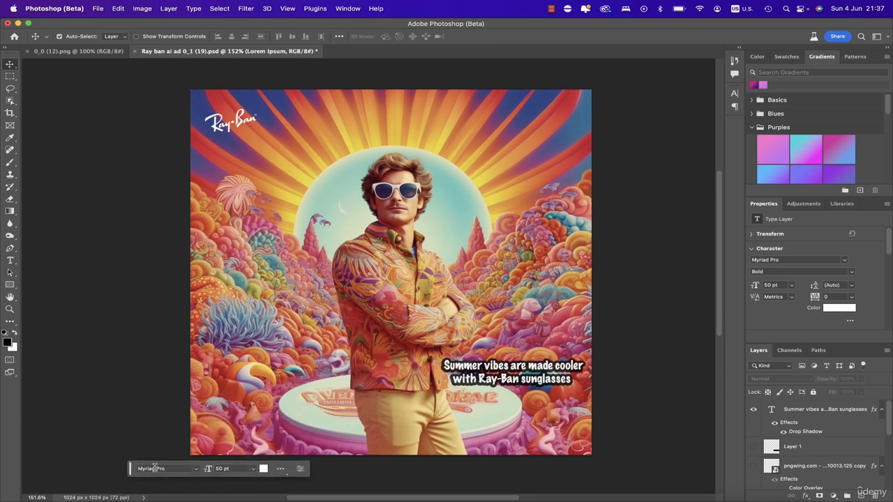
- Open the caption text for editing and examine its font settings in the font list
click(348, 9)
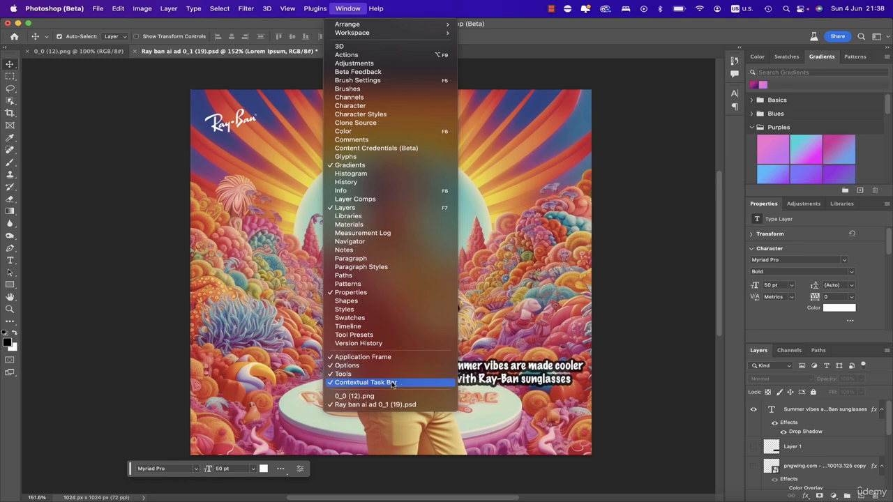
click(520, 370)
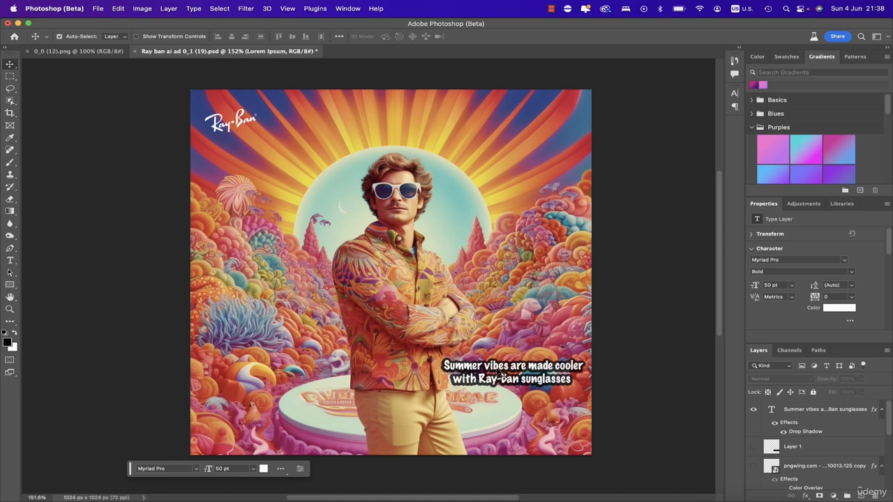
double_click(499, 369)
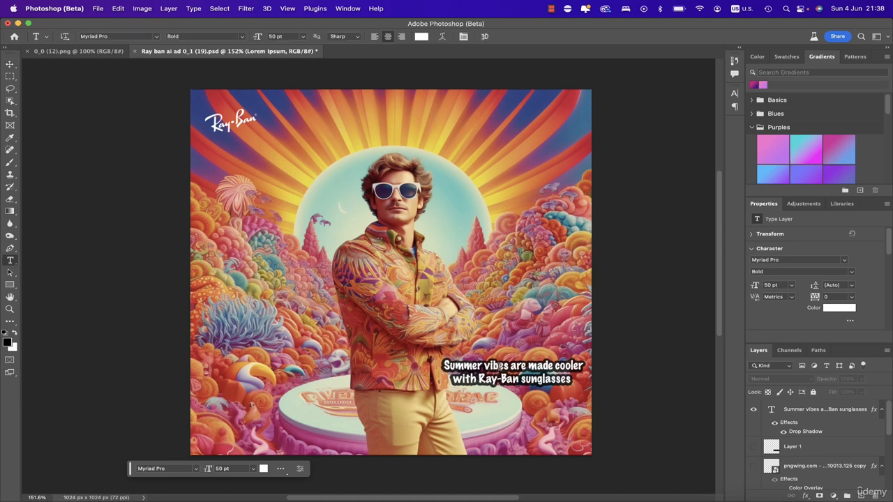
click(157, 37)
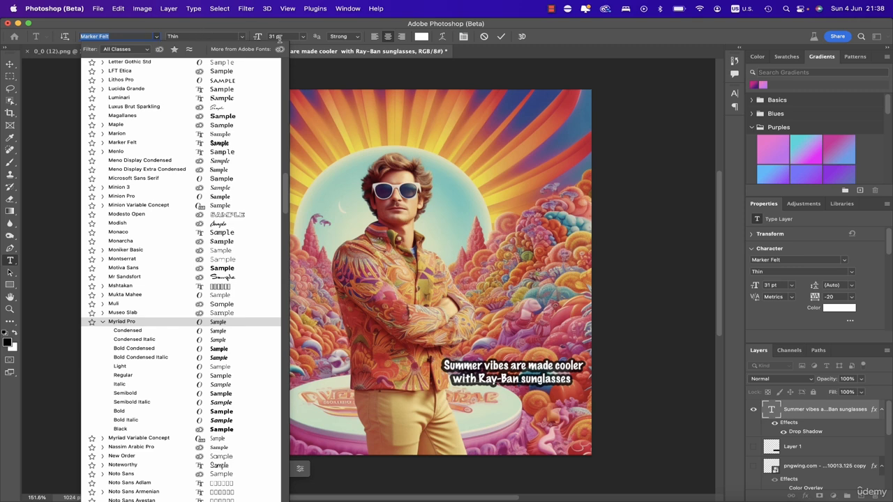
click(157, 37)
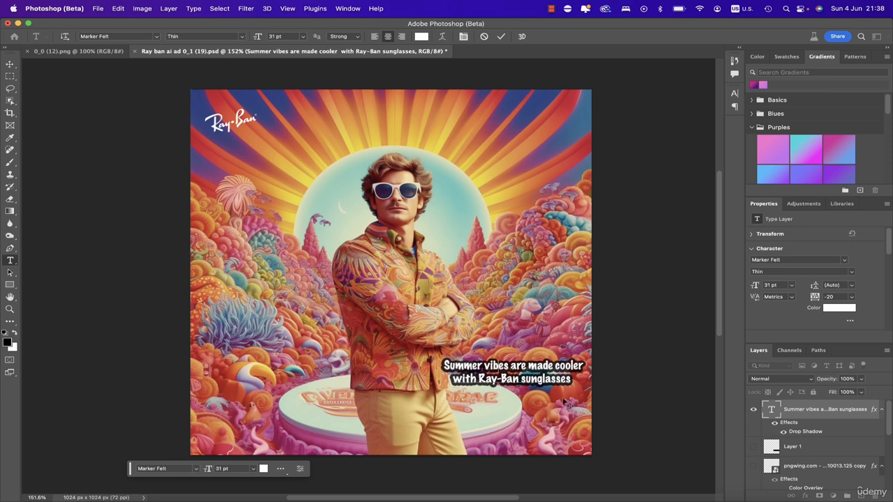
key(v)
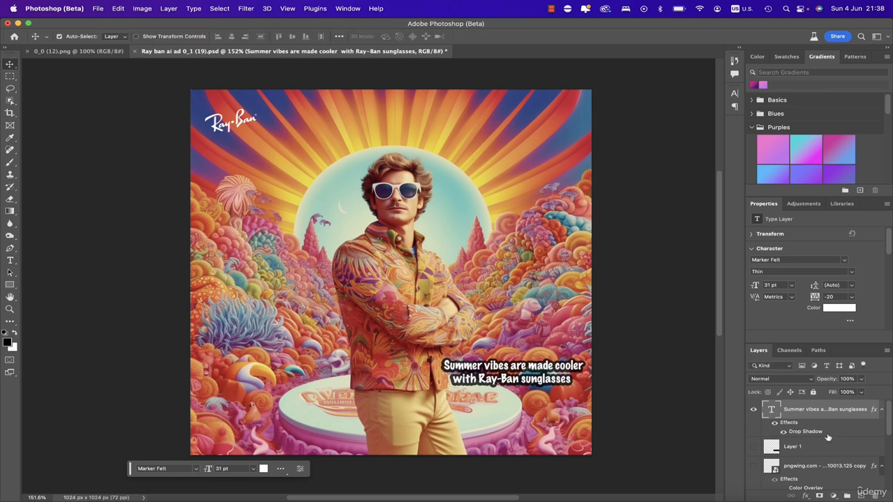
- Toggle the caption's Drop Shadow and inspect its Layer Style settings, then cancel the dialog
click(783, 432)
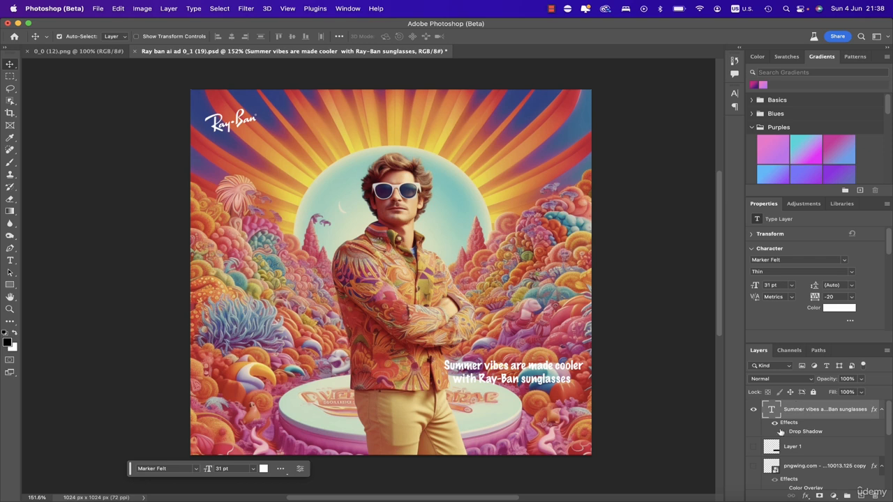
click(783, 432)
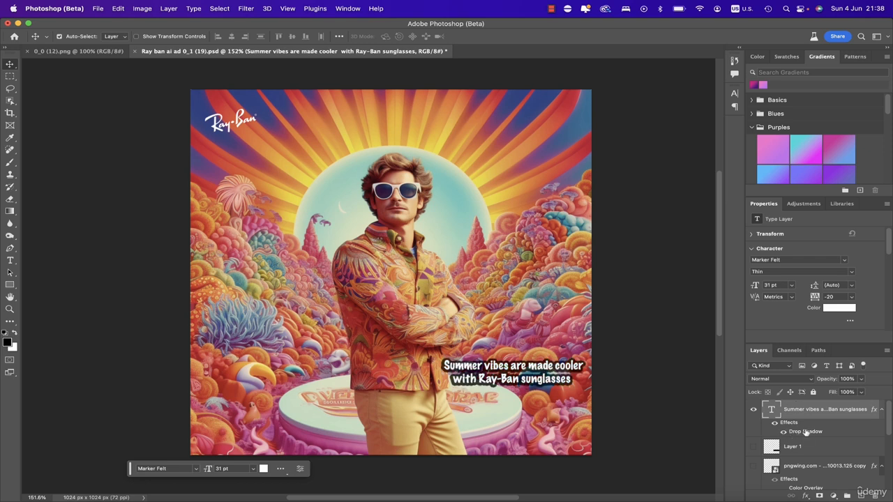
double_click(807, 431)
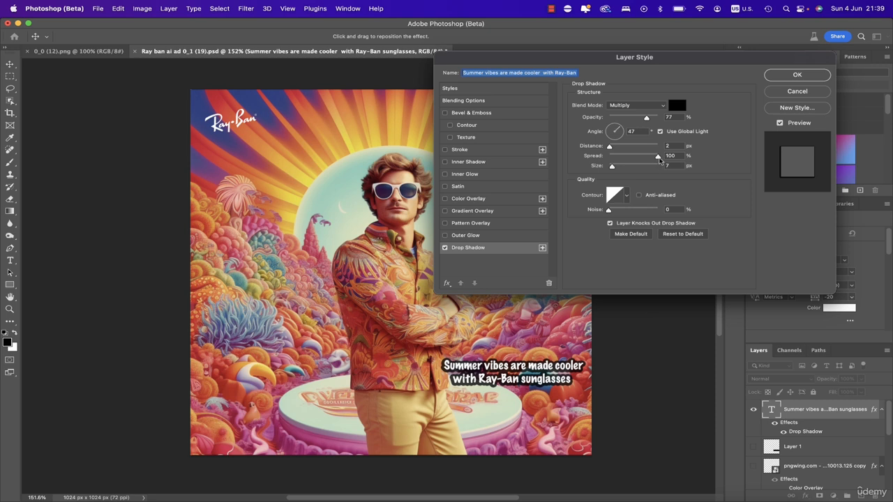
drag(659, 159, 689, 161)
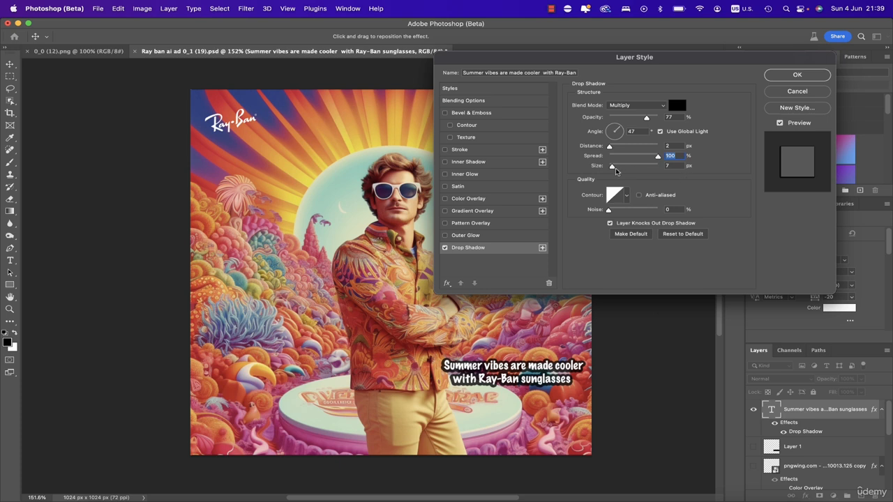
mouse_move(612, 168)
mouse_down()
mouse_move(627, 170)
mouse_move(613, 172)
mouse_up()
click(797, 75)
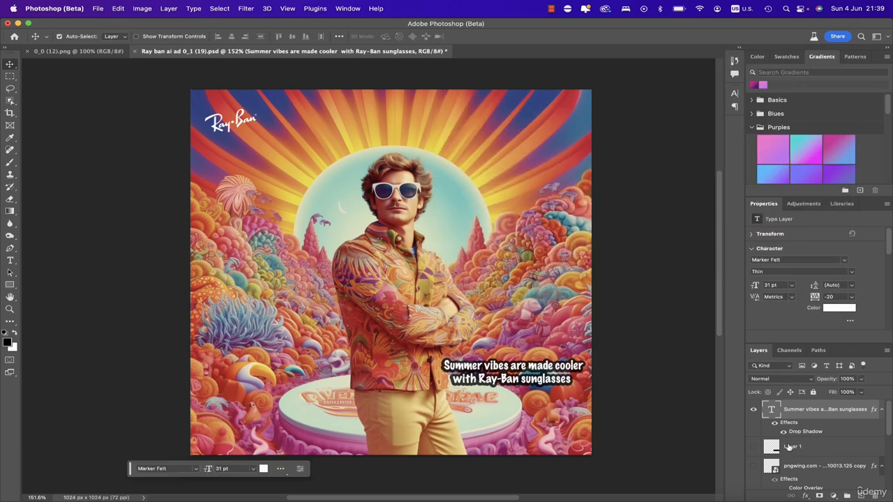
- Show and select Layer 1, the black box behind the caption
scroll(780, 438, down, 1)
click(753, 432)
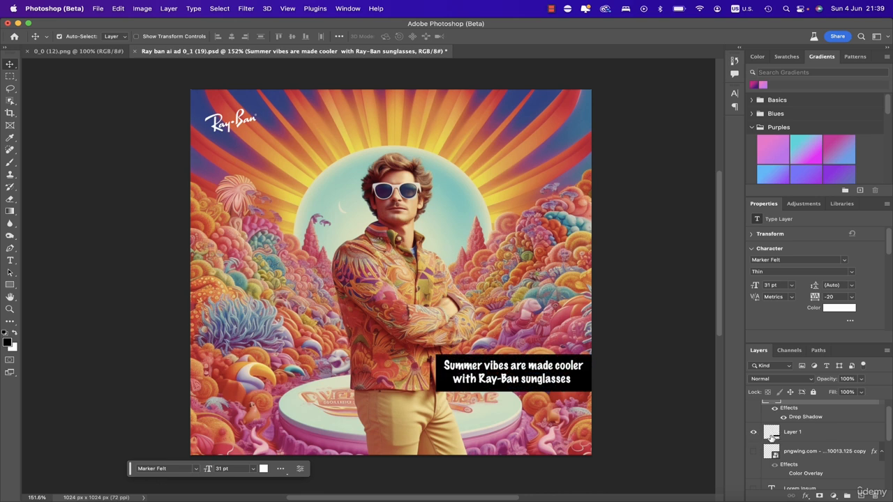
click(842, 433)
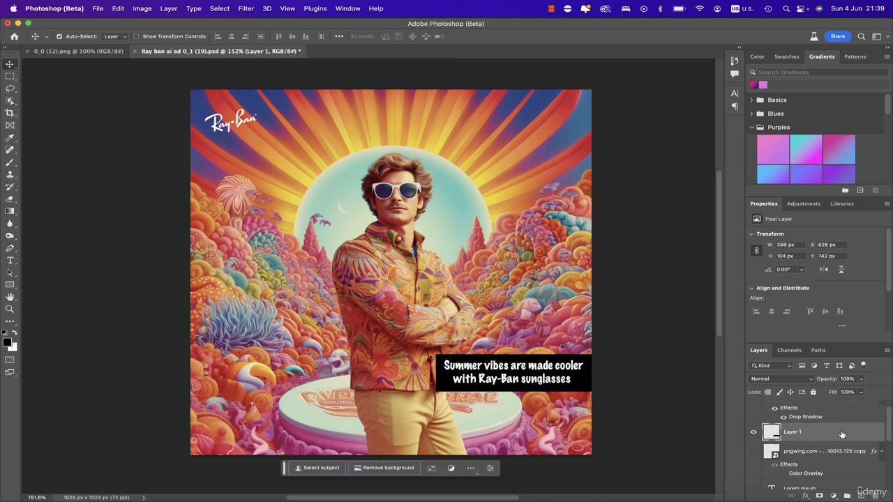
- Add a new layer and fill a rectangular selection above the caption box with black, then deselect
click(861, 496)
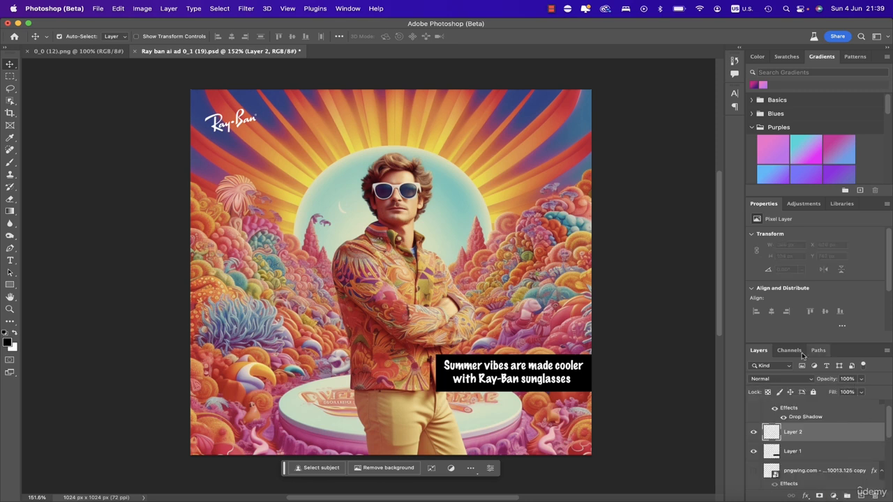
click(10, 76)
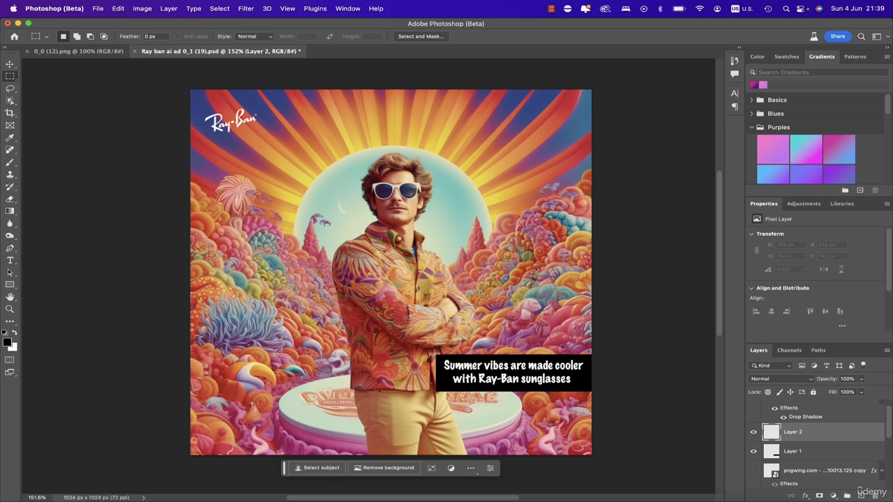
drag(434, 354, 435, 354)
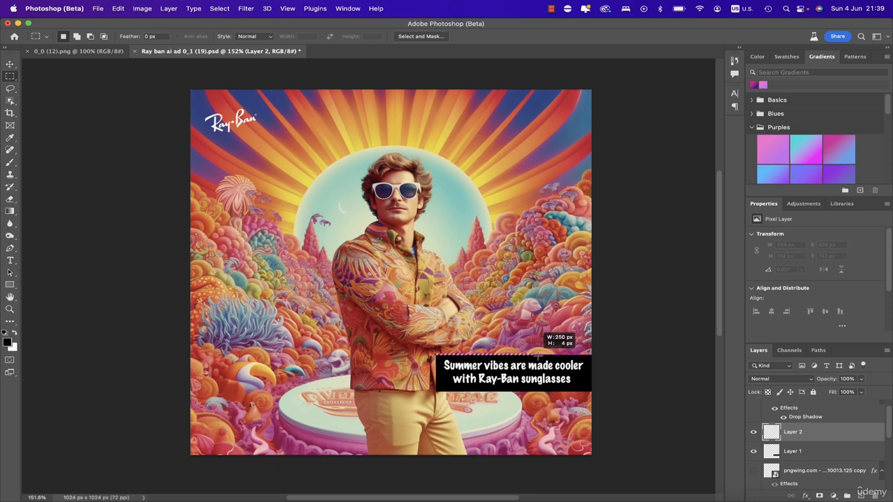
drag(538, 354, 596, 312)
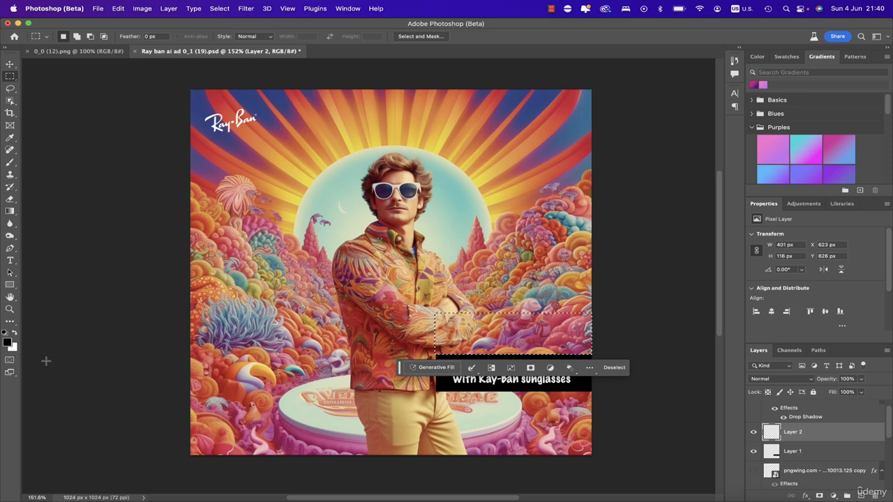
key(alt)
key(alt+BackSpace)
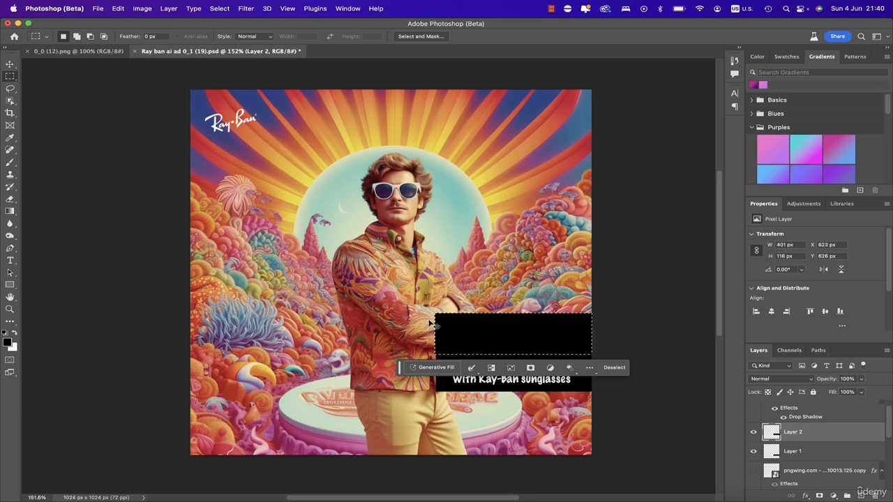
key(super+d)
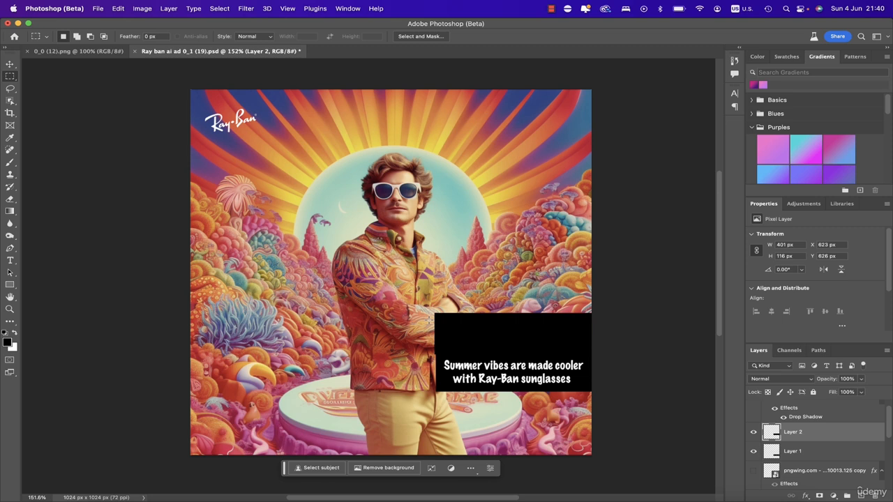
- Toggle the new black rectangle layer's visibility on and off and hide it
click(752, 432)
click(753, 432)
click(752, 432)
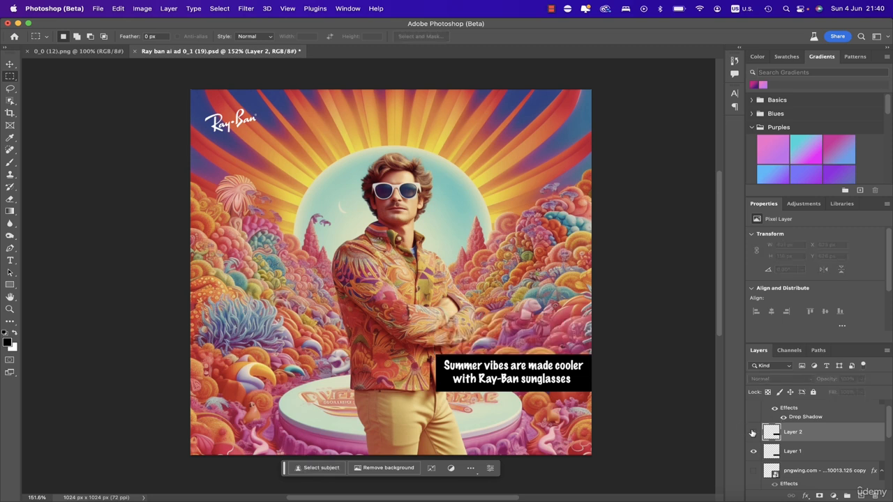
click(752, 432)
scroll(752, 440, up, 1)
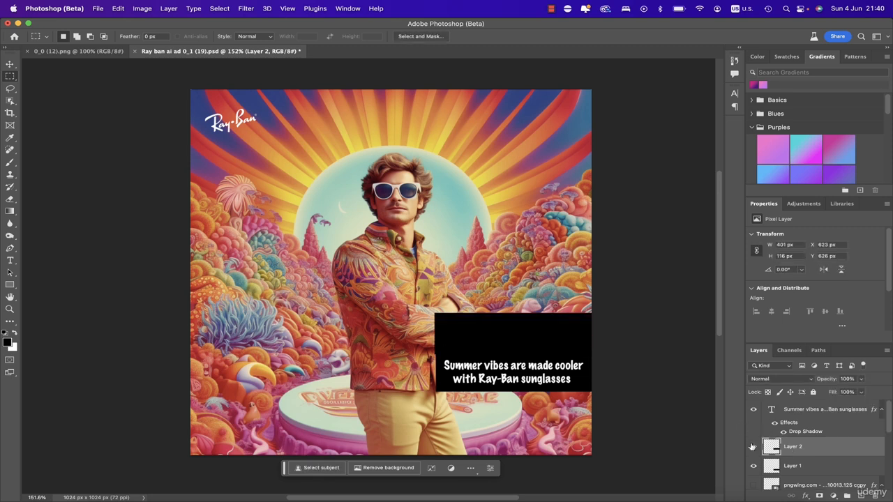
click(753, 446)
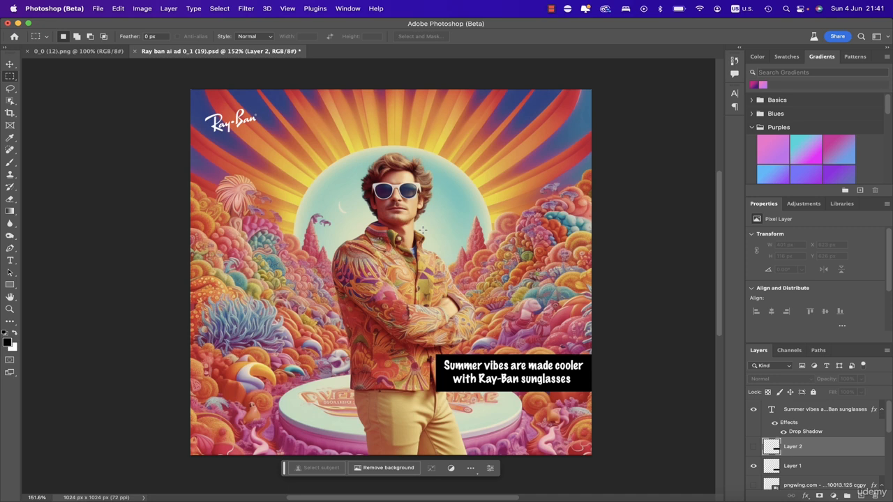
- Select the Background layer and lasso around the man's sunglasses
scroll(806, 450, down, 5)
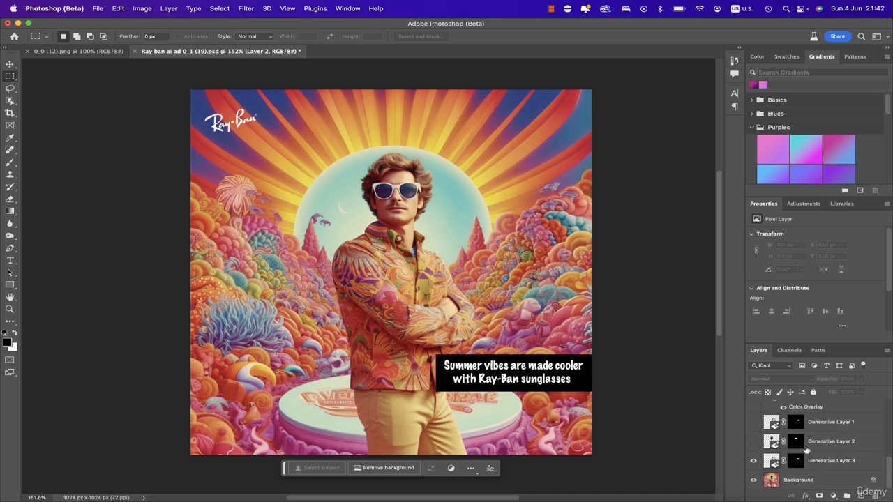
click(810, 482)
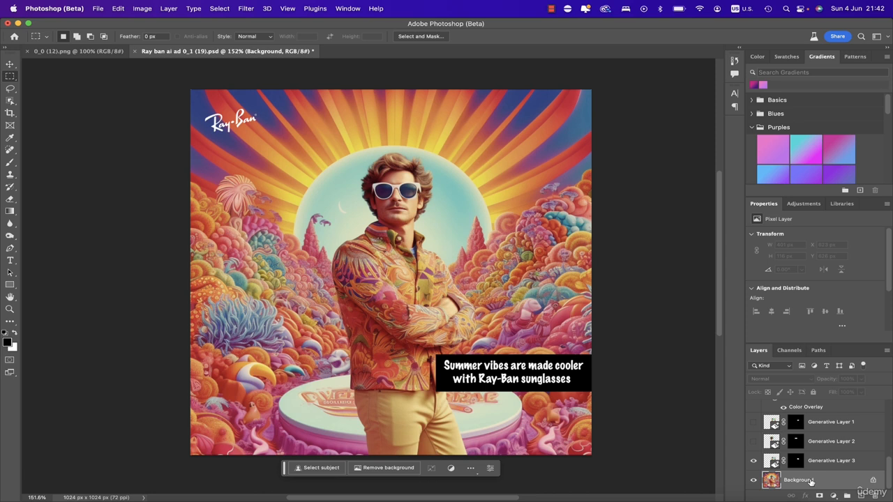
click(10, 89)
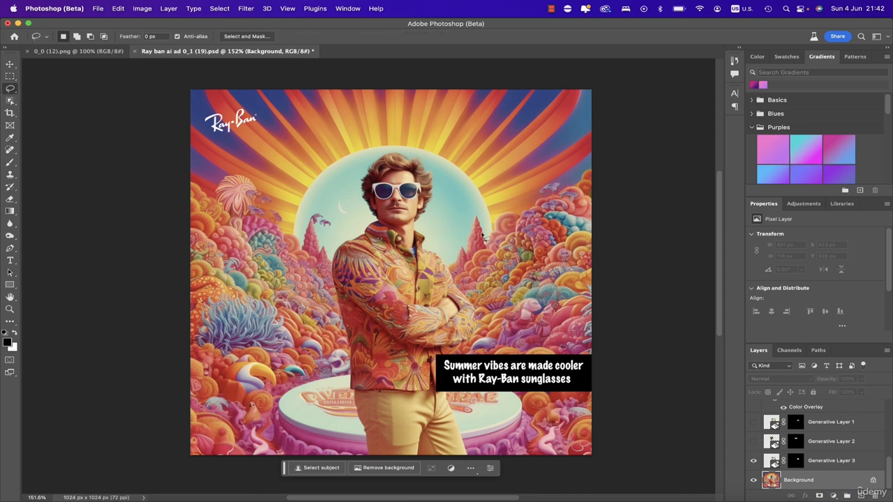
mouse_move(428, 198)
mouse_down()
mouse_move(421, 176)
mouse_move(370, 183)
mouse_move(375, 209)
mouse_move(428, 197)
mouse_up()
key(alt)
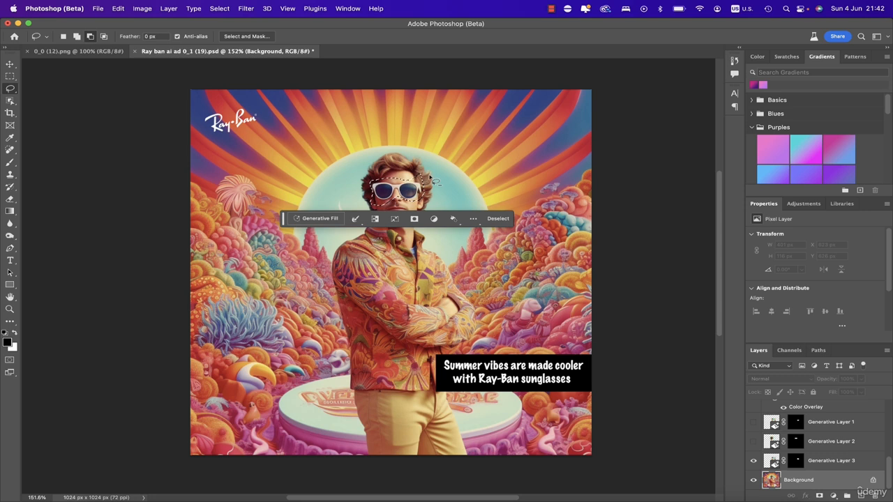
drag(430, 176, 436, 181)
drag(362, 202, 361, 202)
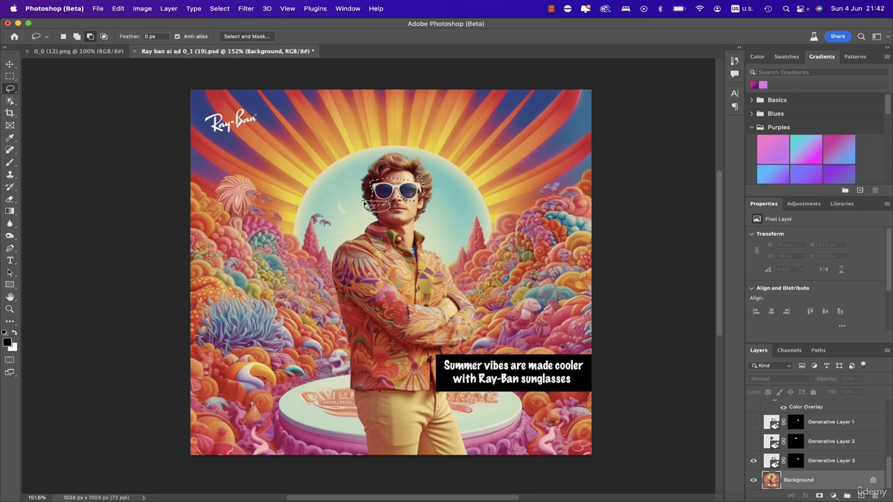
drag(363, 204, 362, 200)
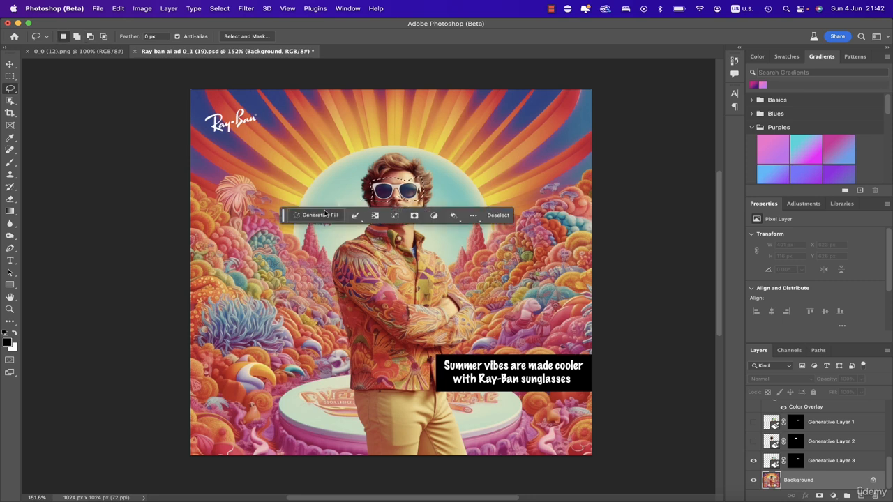
- Generate a Generative Fill in the selection with the prompt 'sunglasses'
click(321, 216)
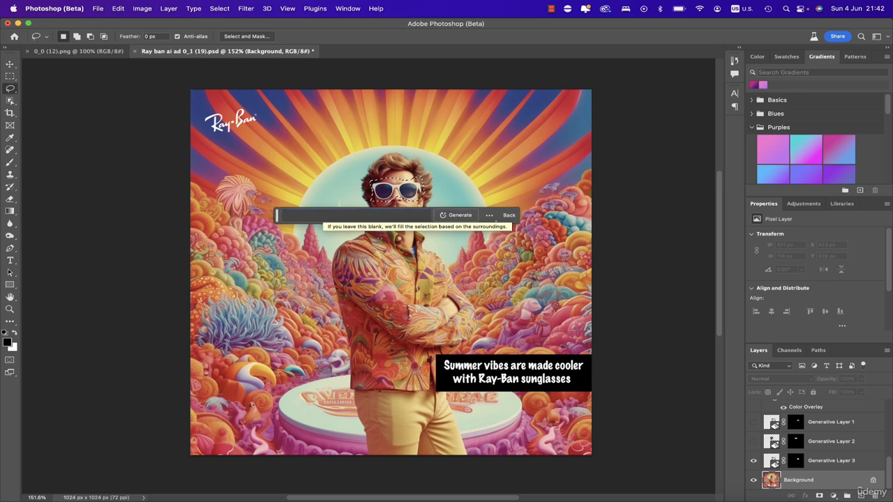
text(sunglasses)
click(447, 217)
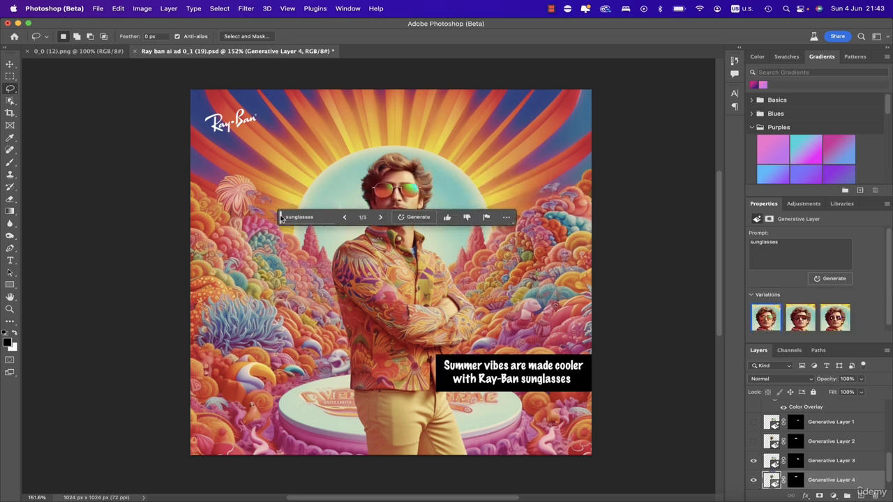
- Move the task bar aside and browse the sunglasses variations, returning to the first one
drag(280, 218, 247, 327)
click(348, 326)
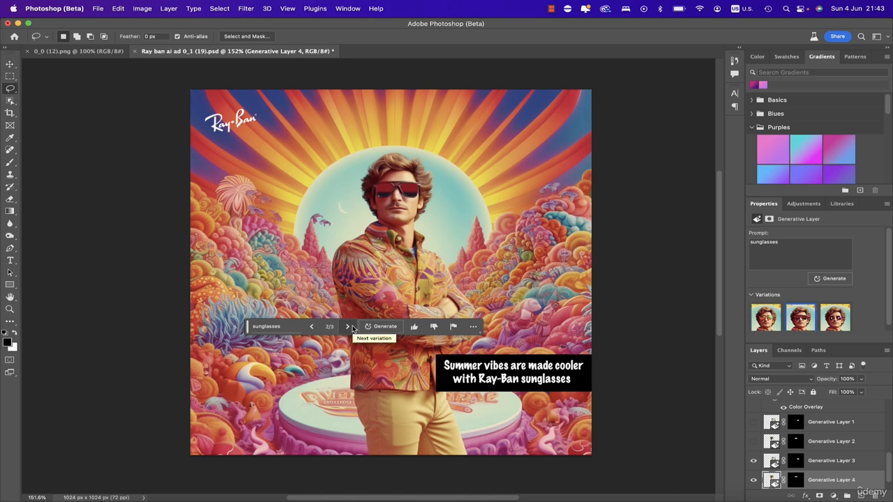
click(348, 326)
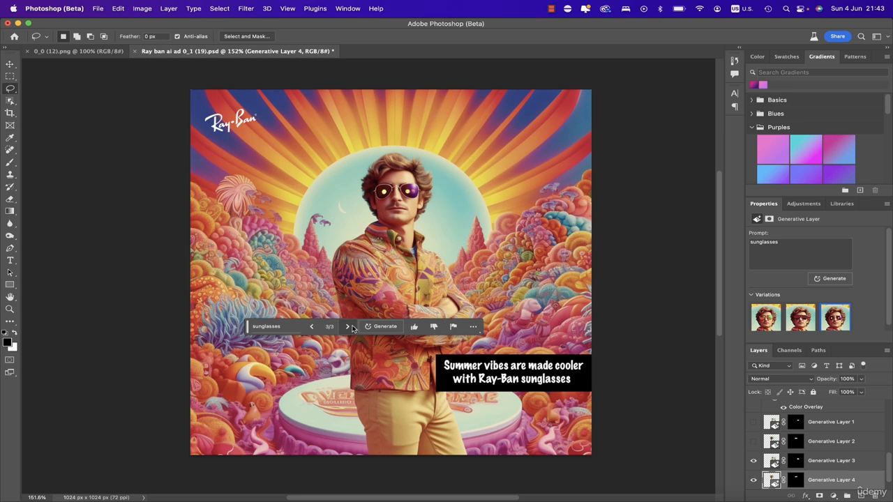
click(312, 326)
click(311, 326)
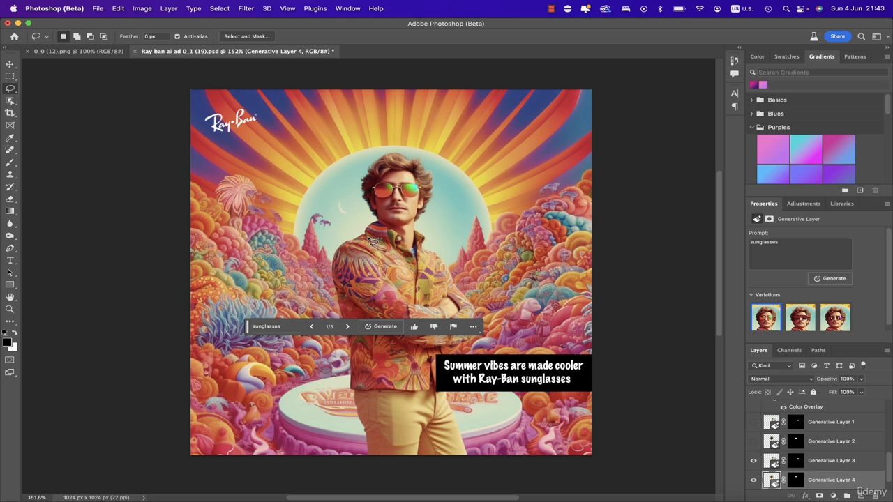
- Compare an earlier generative layer by showing and hiding it, then switch to the 0_0 (12).png document
scroll(799, 453, up, 1)
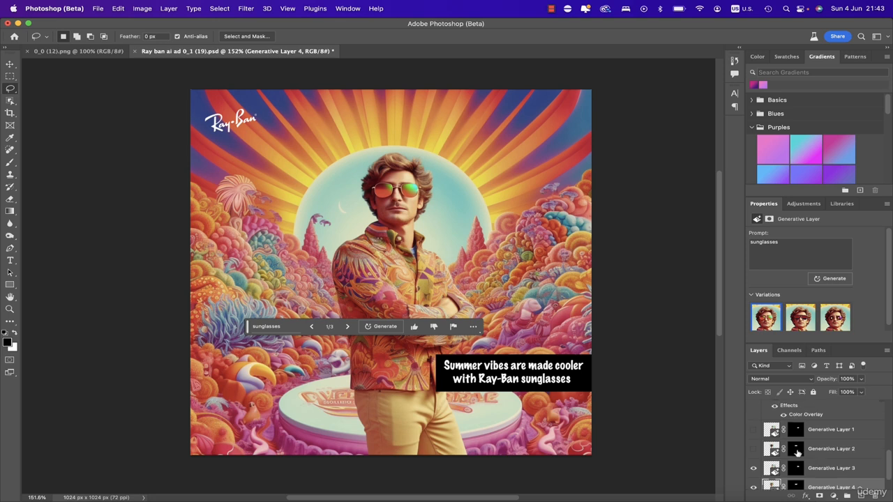
click(752, 449)
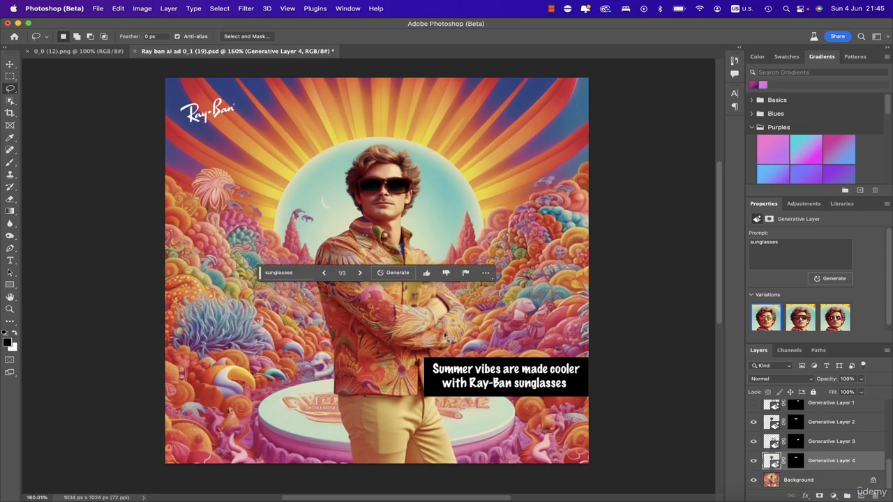
click(754, 423)
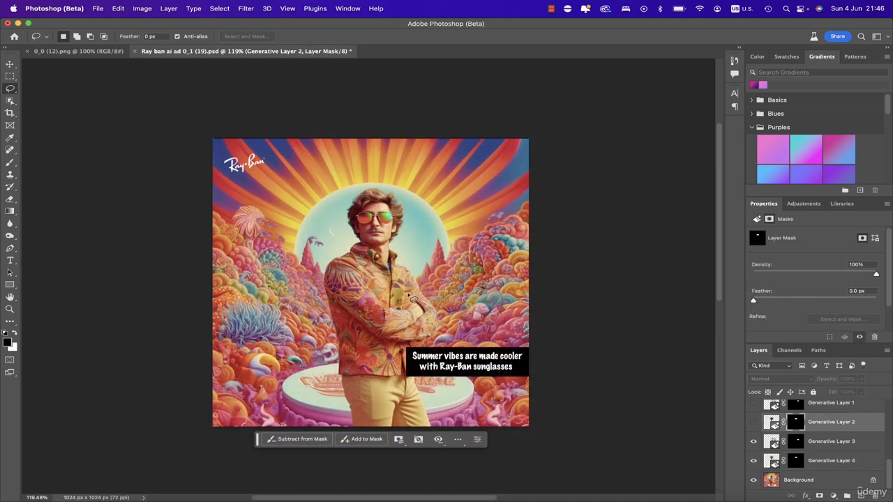
click(91, 53)
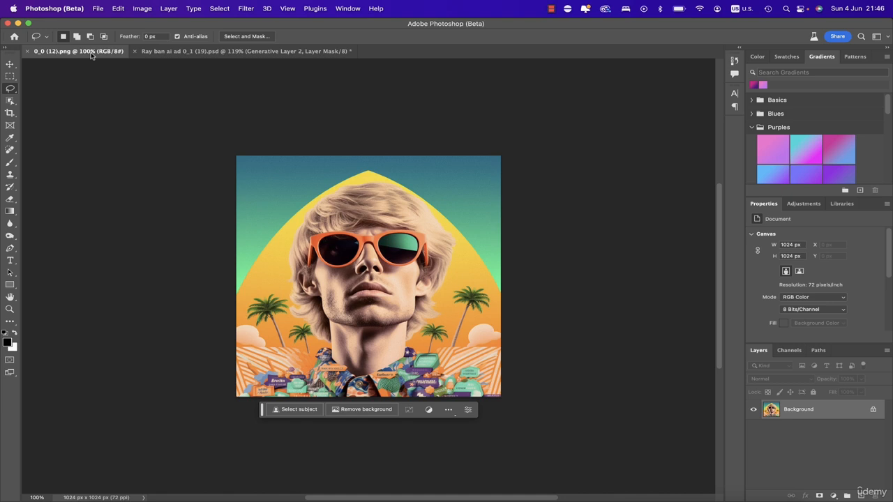